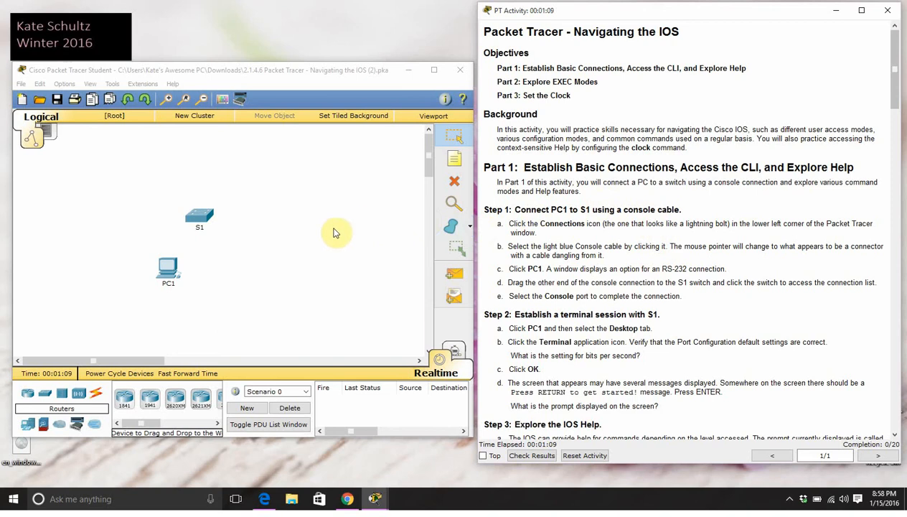
# - Connect PC1's RS-232 port to the Console port of switch S1 with a console cable
pyautogui.click(96, 394)
pyautogui.click(150, 402)
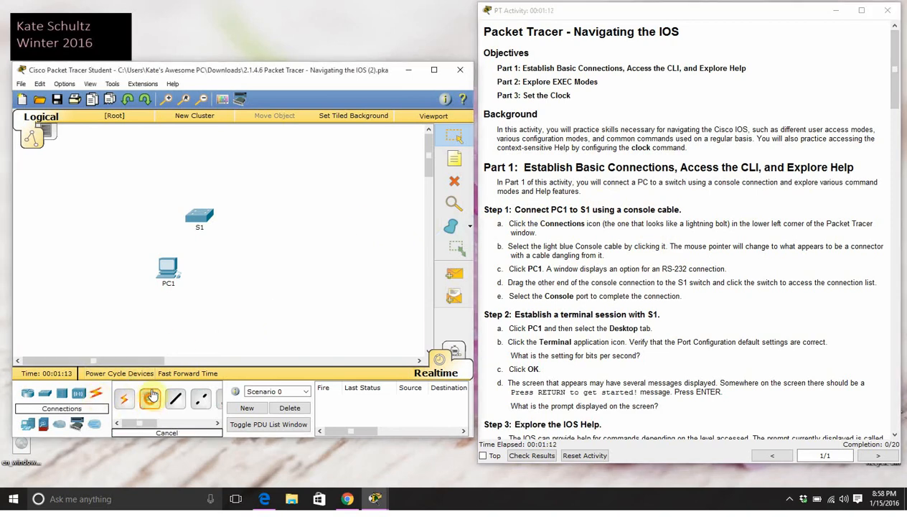
pyautogui.click(169, 269)
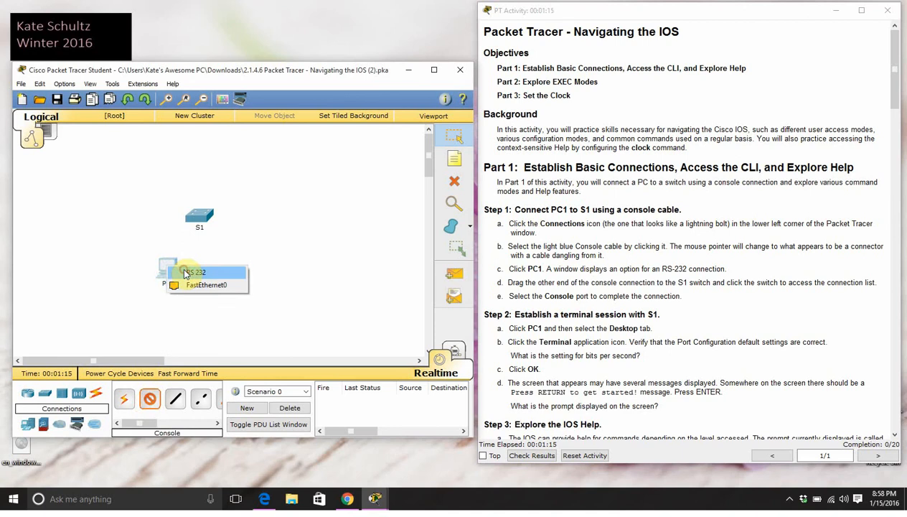
pyautogui.click(190, 272)
pyautogui.click(202, 217)
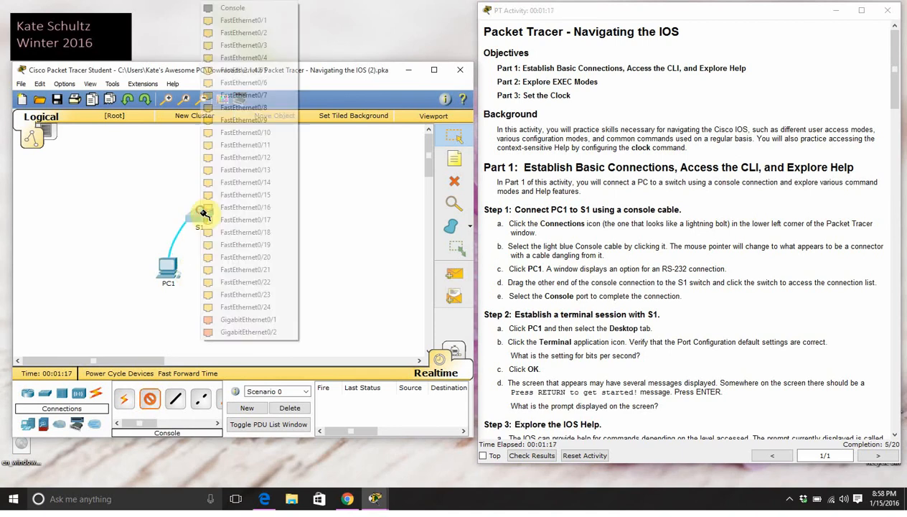
pyautogui.click(259, 8)
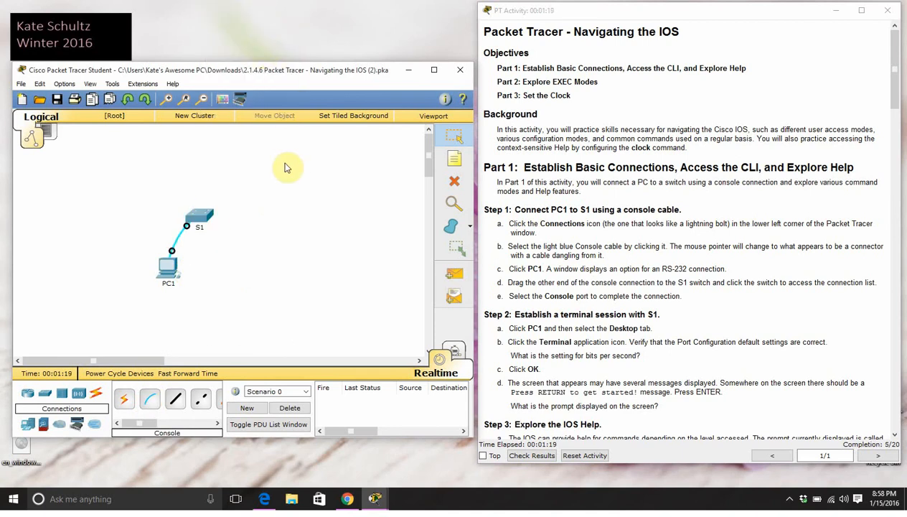
# - Open PC1's Terminal application with the default port configuration and start the console session with S1
pyautogui.scroll(-5, 646, 294)
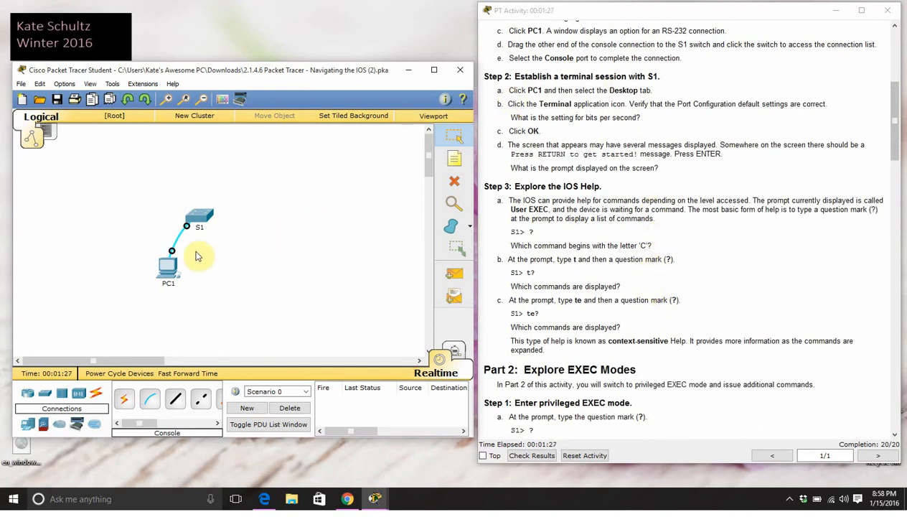
pyautogui.click(162, 267)
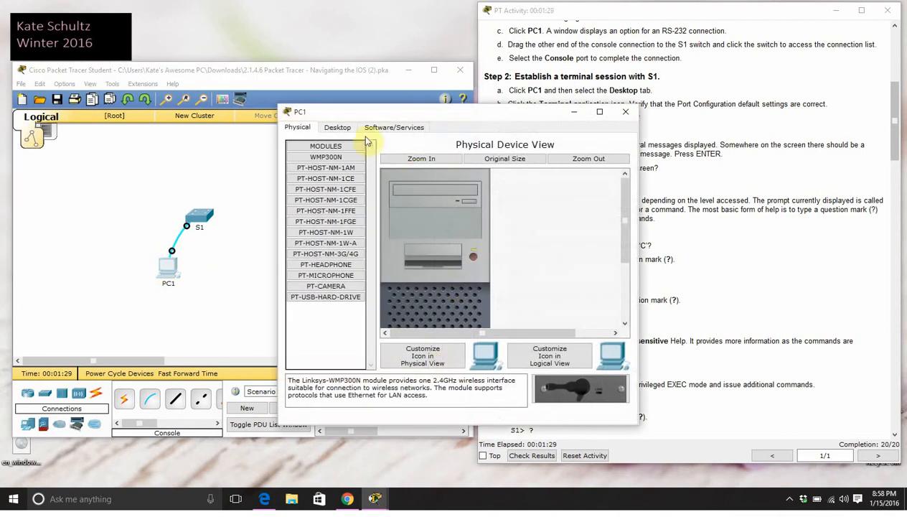
pyautogui.click(338, 127)
pyautogui.moveTo(411, 113); pyautogui.dragTo(219, 92)
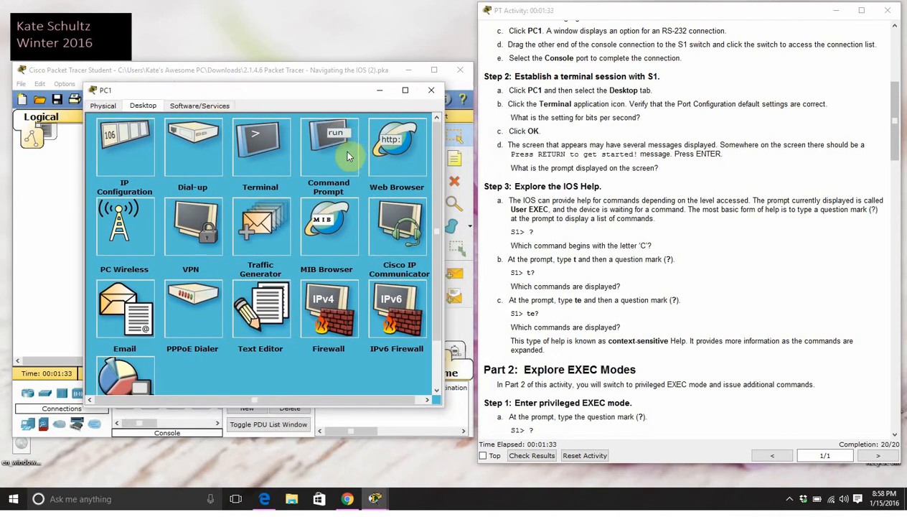
pyautogui.click(277, 144)
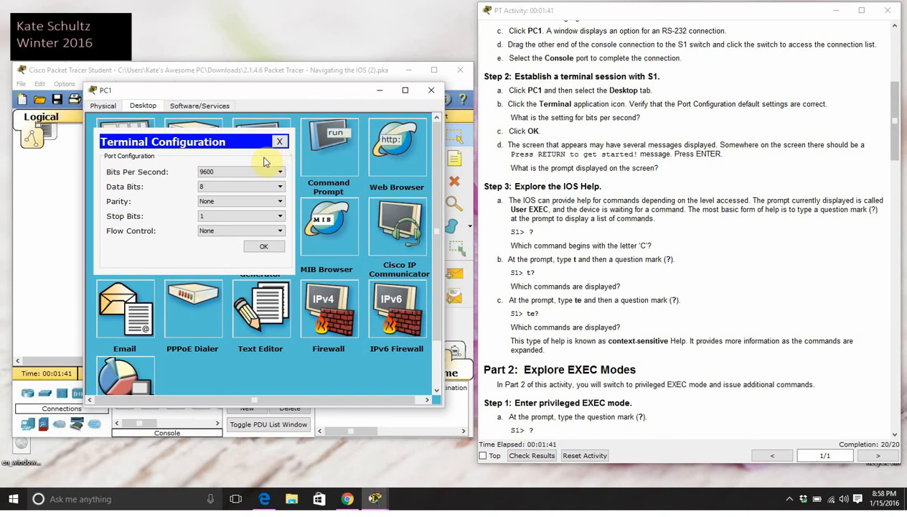
pyautogui.click(211, 174)
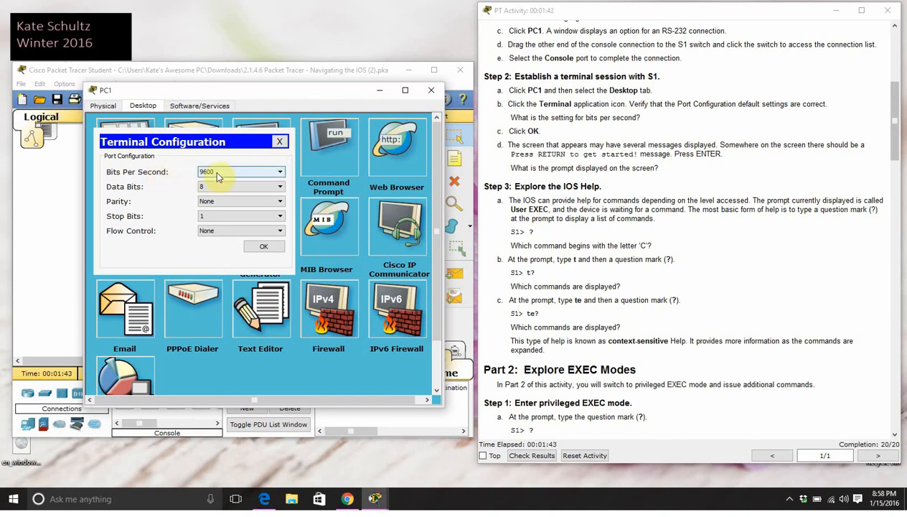
pyautogui.click(256, 247)
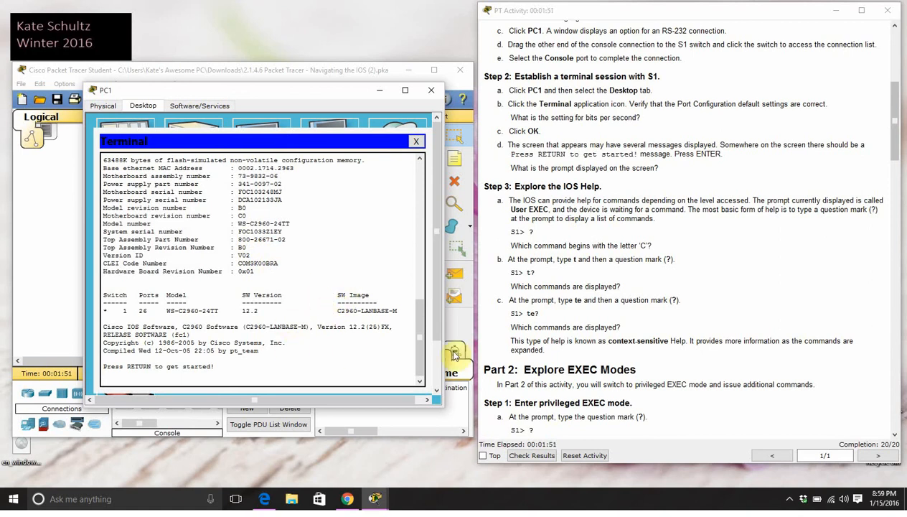
pyautogui.press('Return')
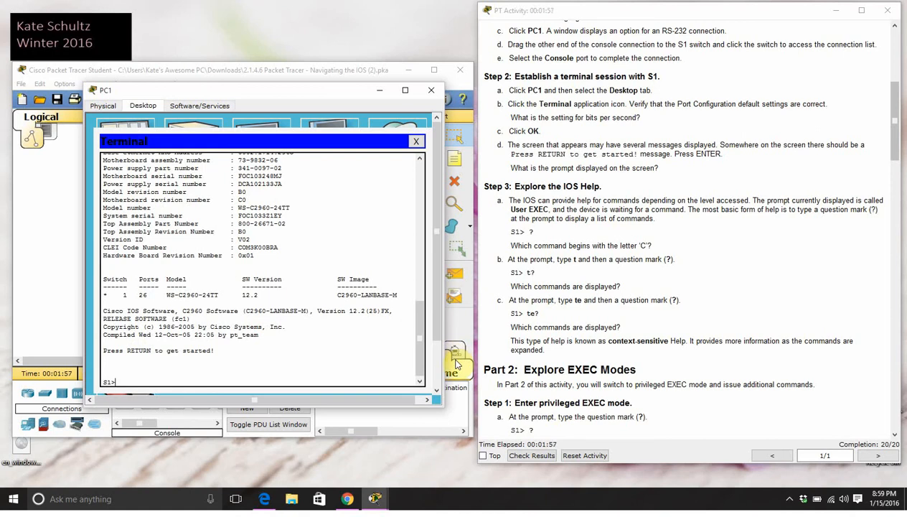
# - Query the IOS help at the S1 prompt with ?, t? and te?
pyautogui.scroll(-2, 728, 178)
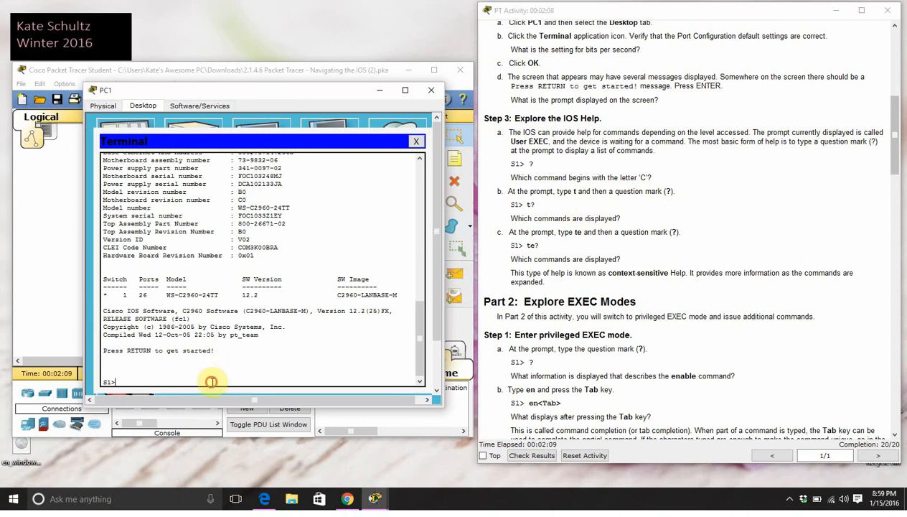
pyautogui.write('?')
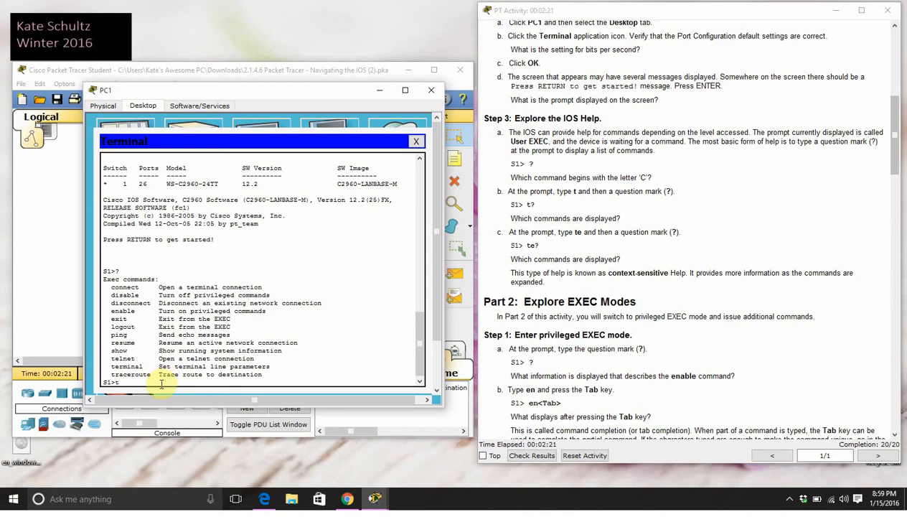
pyautogui.write('?')
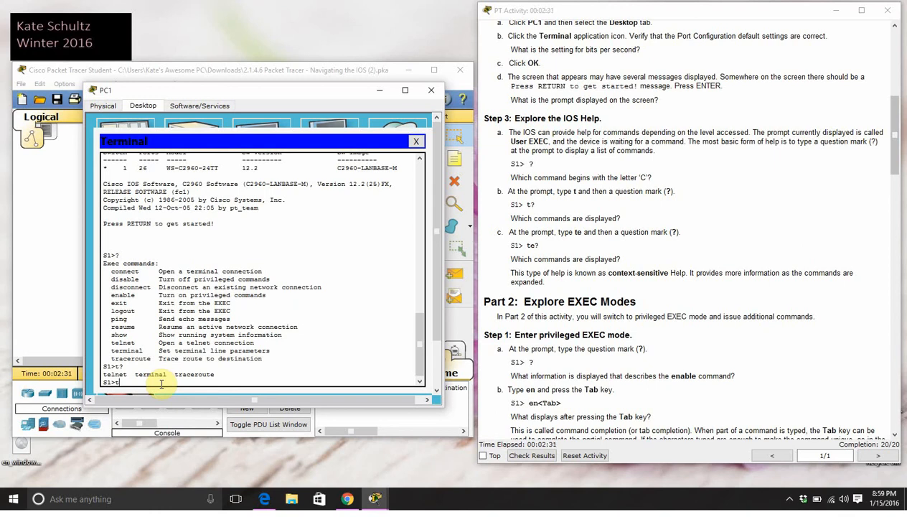
pyautogui.write('te?')
pyautogui.press('BackSpace')
pyautogui.press('BackSpace')
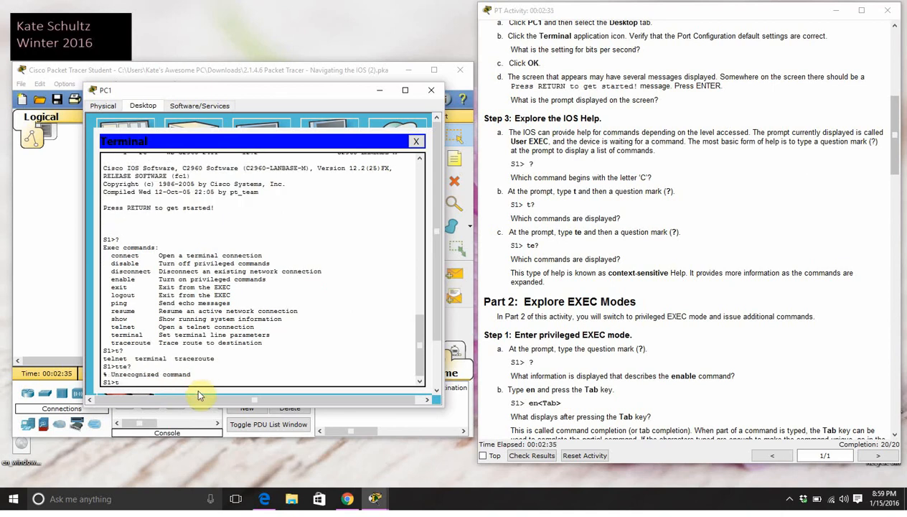
pyautogui.write('e?')
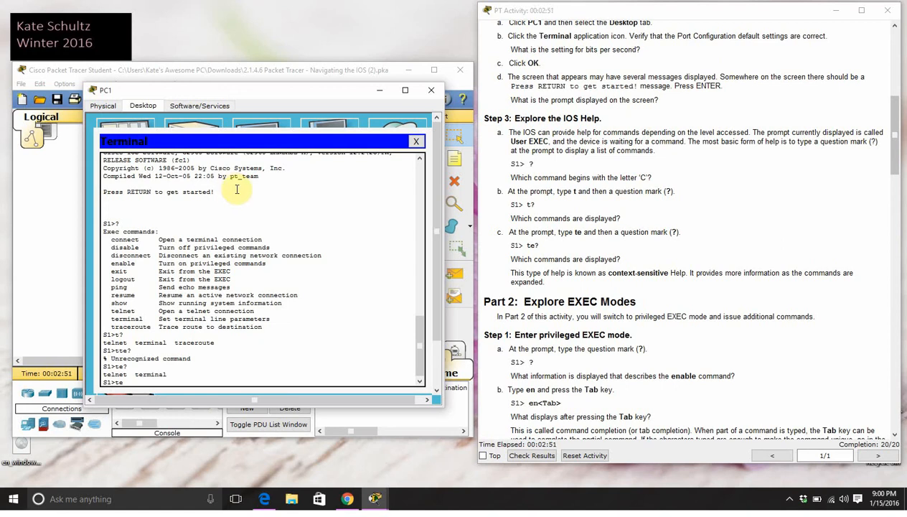
# - Clear the leftover text at the S1 prompt and list the user EXEC commands again with ?
pyautogui.scroll(-1, 774, 270)
pyautogui.scroll(-2, 774, 270)
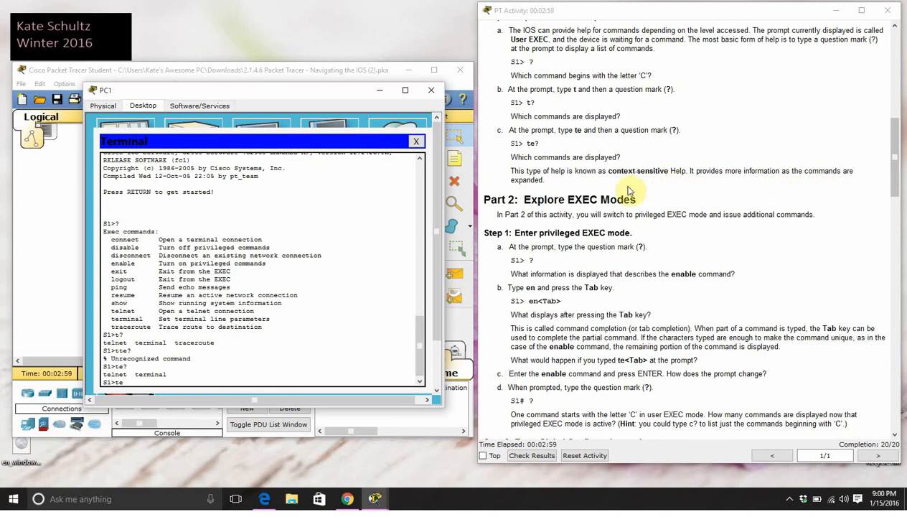
pyautogui.scroll(-3, 593, 230)
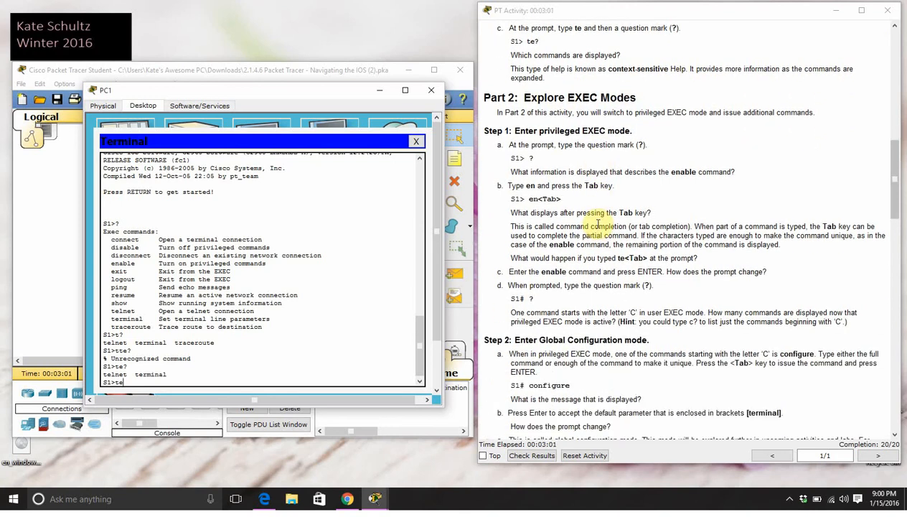
pyautogui.scroll(-1, 597, 223)
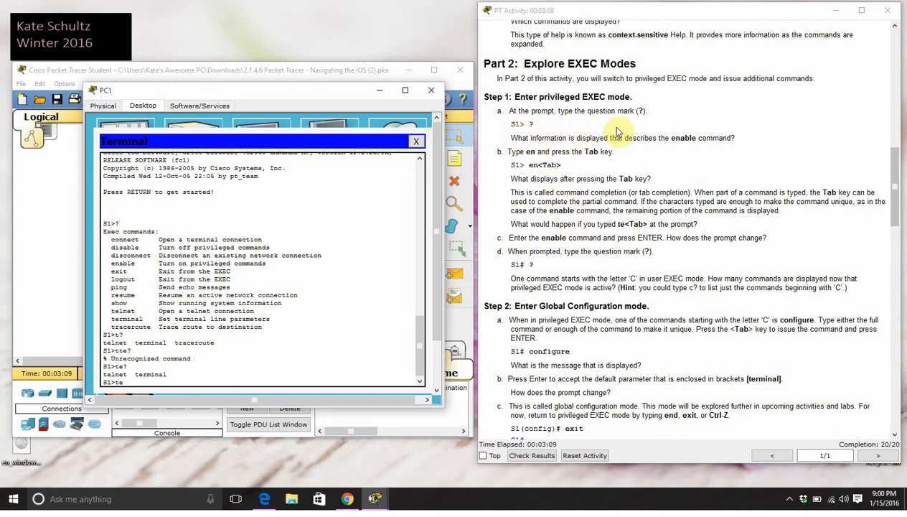
pyautogui.press('BackSpace')
pyautogui.press('BackSpace')
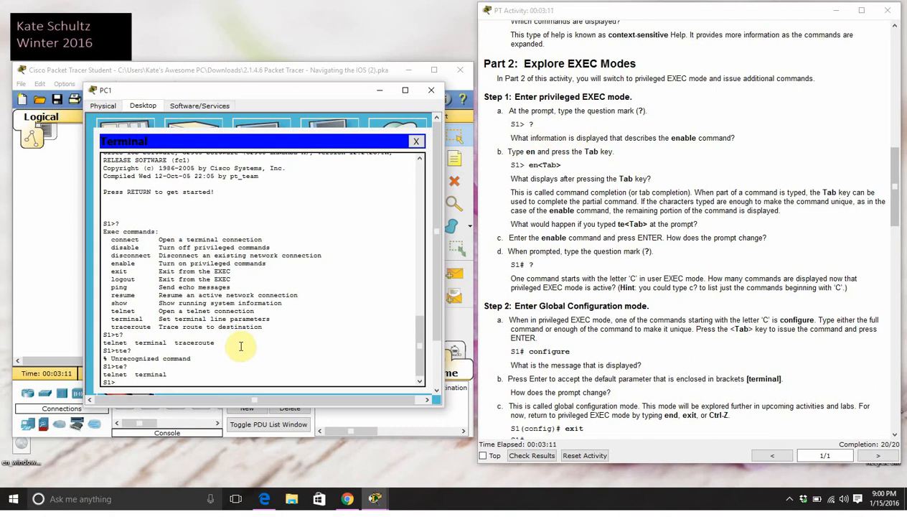
pyautogui.write('?')
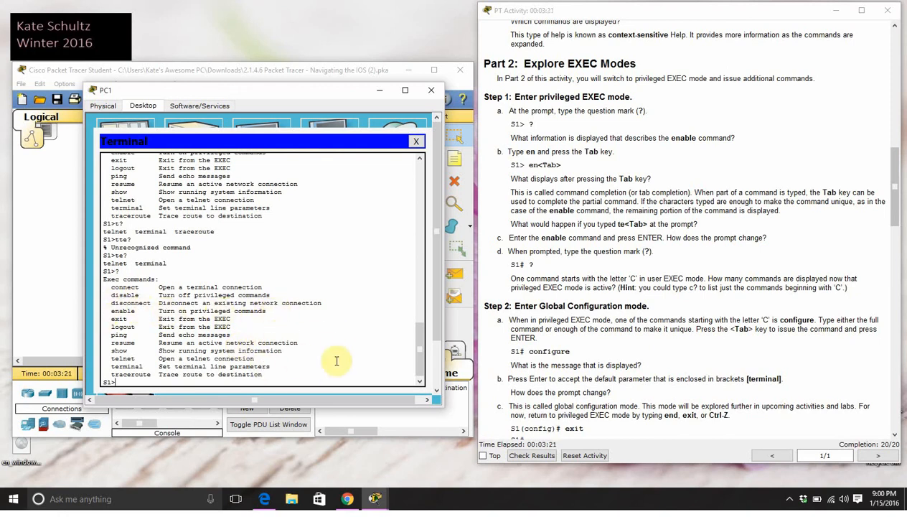
pyautogui.write('en')
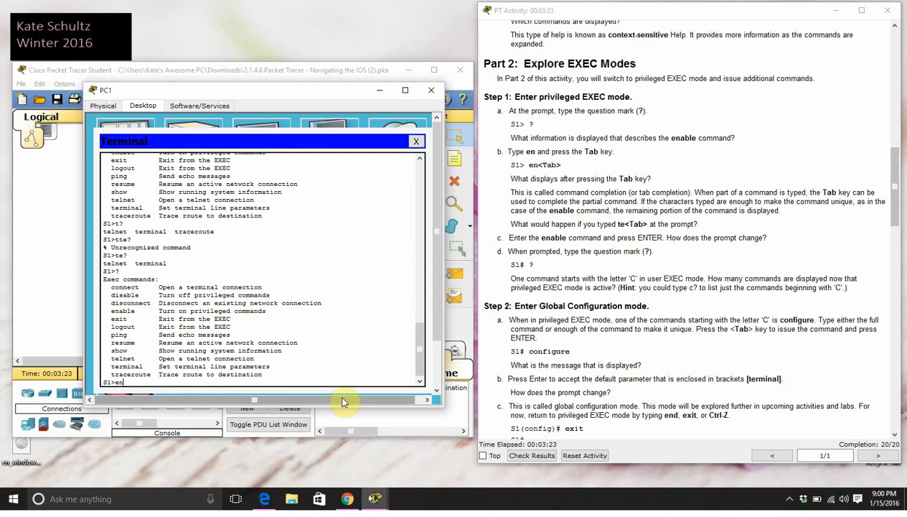
pyautogui.press('Return')
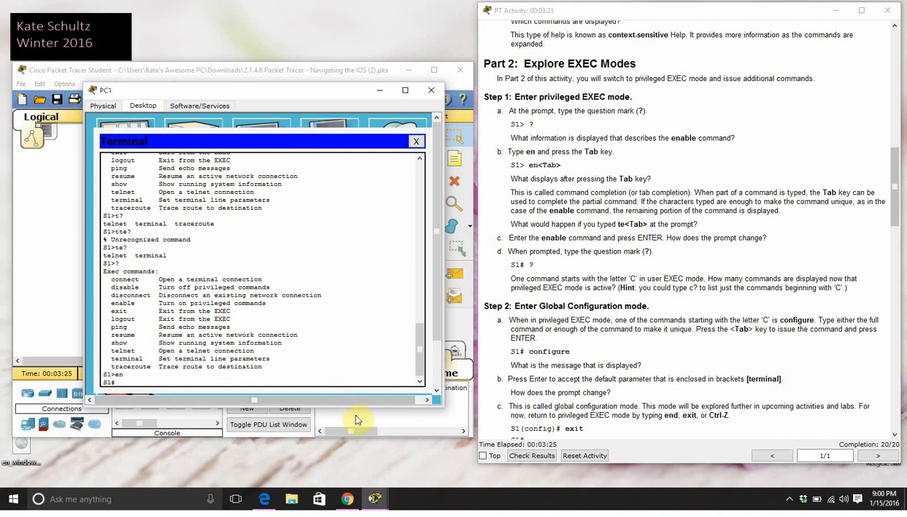
pyautogui.write('exit')
pyautogui.press('Return')
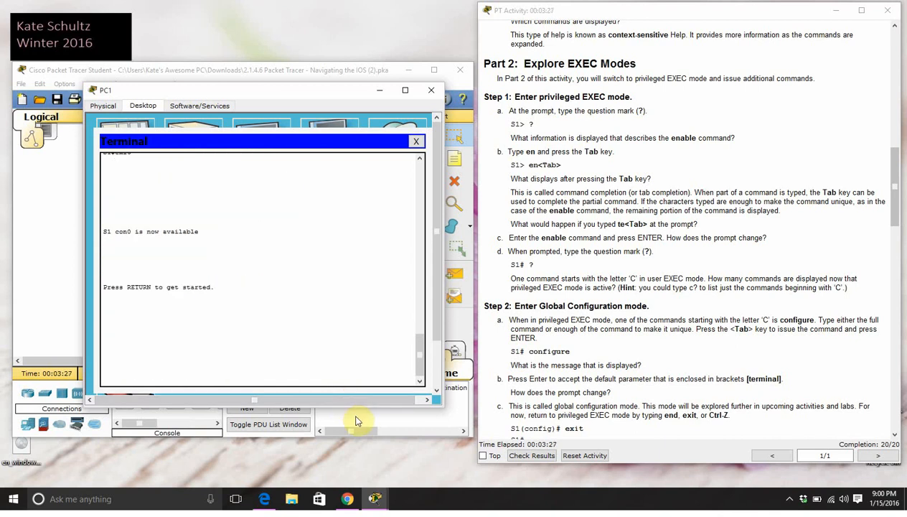
pyautogui.press('Return')
# - Expand en to enable with command completion and run it to enter privileged EXEC mode on S1
pyautogui.write('e')
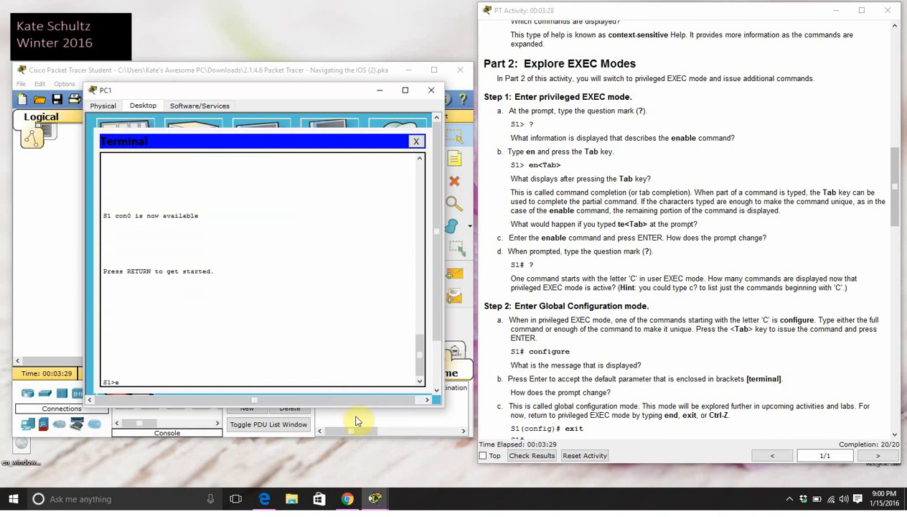
pyautogui.write('n')
pyautogui.press('Tab')
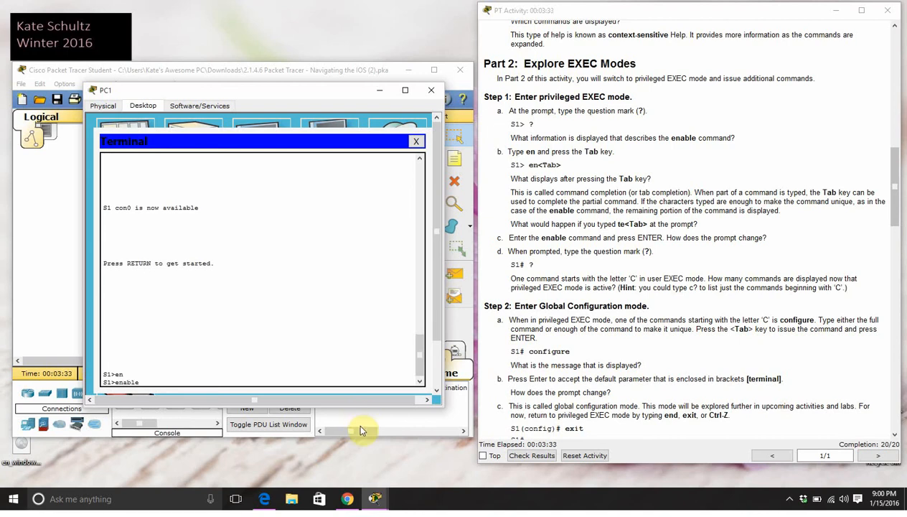
pyautogui.press('Return')
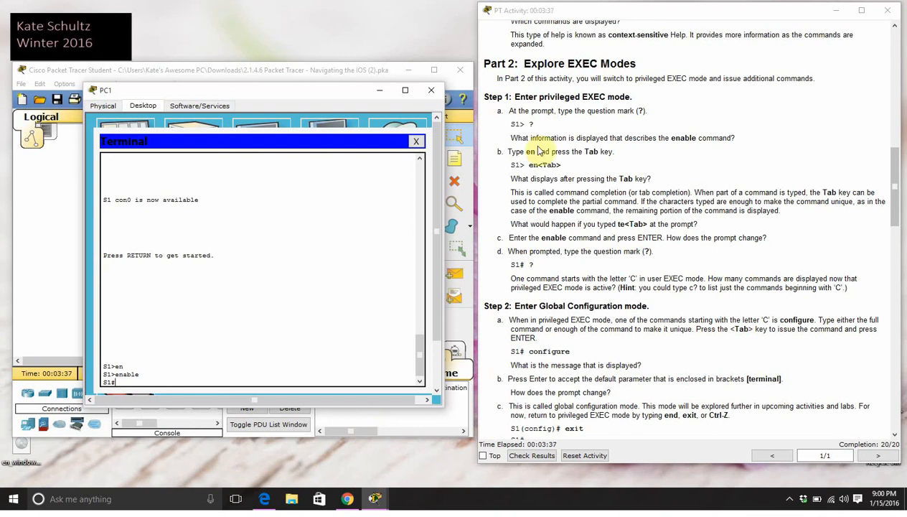
# - Enter global configuration mode on S1 with conf, accepting the default terminal parameter
pyautogui.scroll(-4, 646, 300)
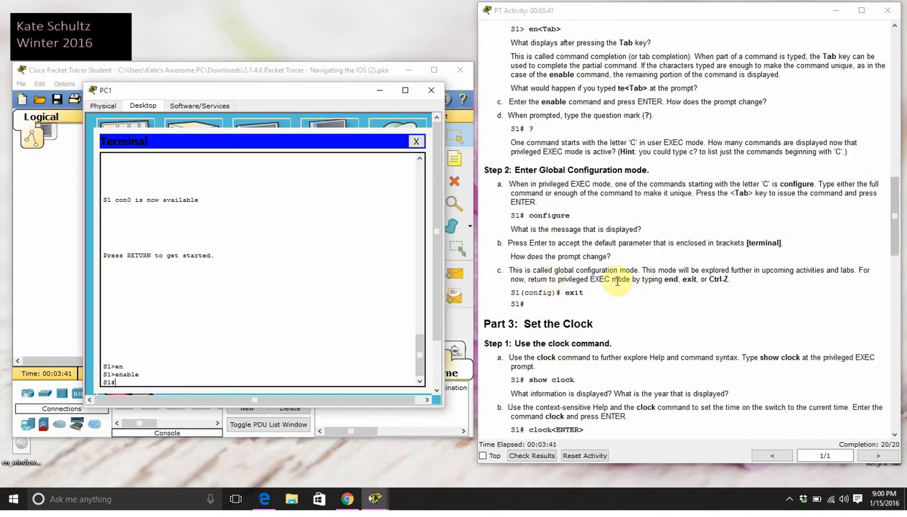
pyautogui.scroll(-1, 606, 281)
pyautogui.scroll(-1, 605, 282)
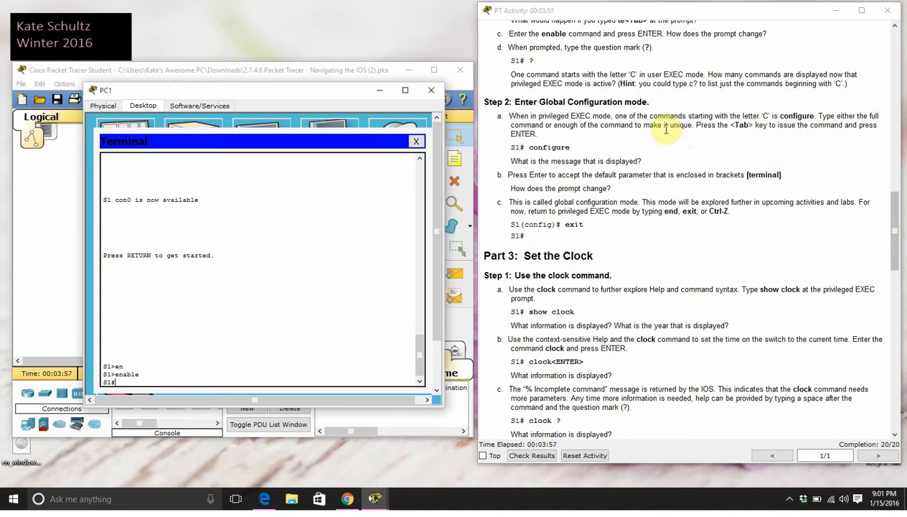
pyautogui.write('confu')
pyautogui.press('Return')
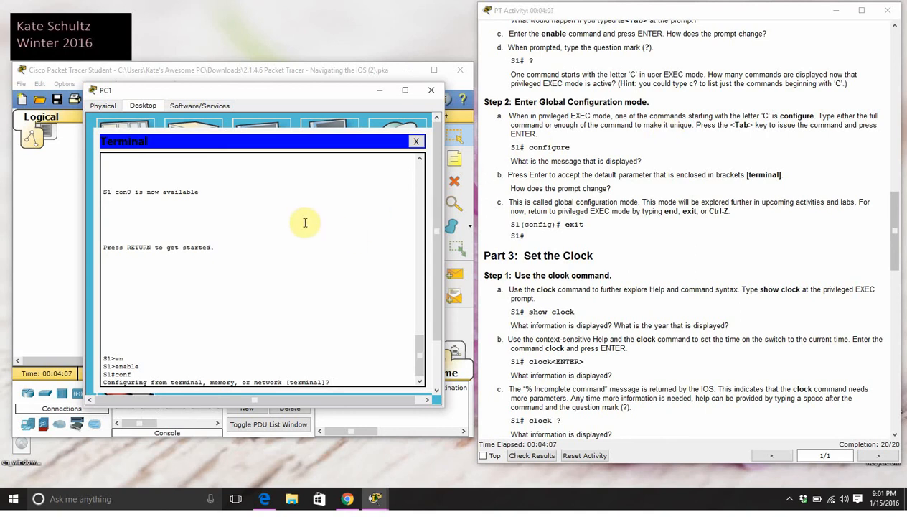
pyautogui.press('Return')
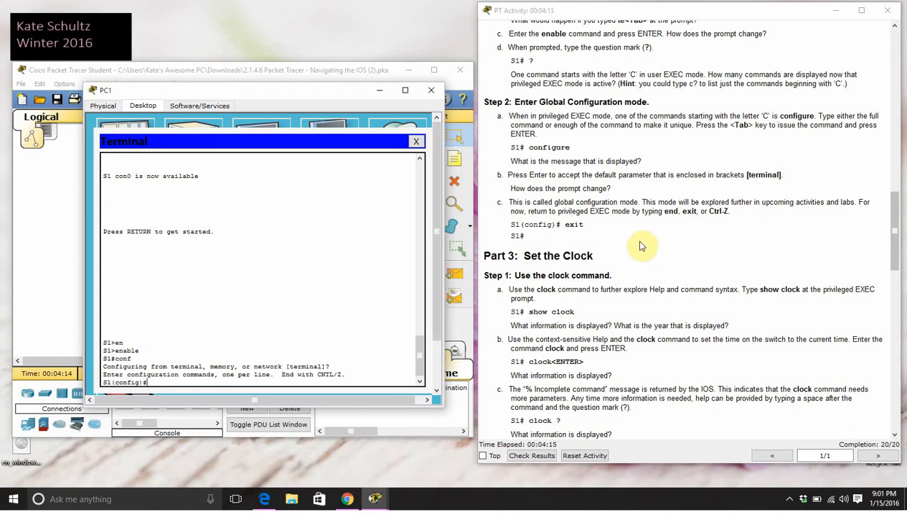
# - Return to privileged EXEC mode with exit and display the switch's time with show clock
pyautogui.scroll(-1, 641, 244)
pyautogui.scroll(-4, 641, 244)
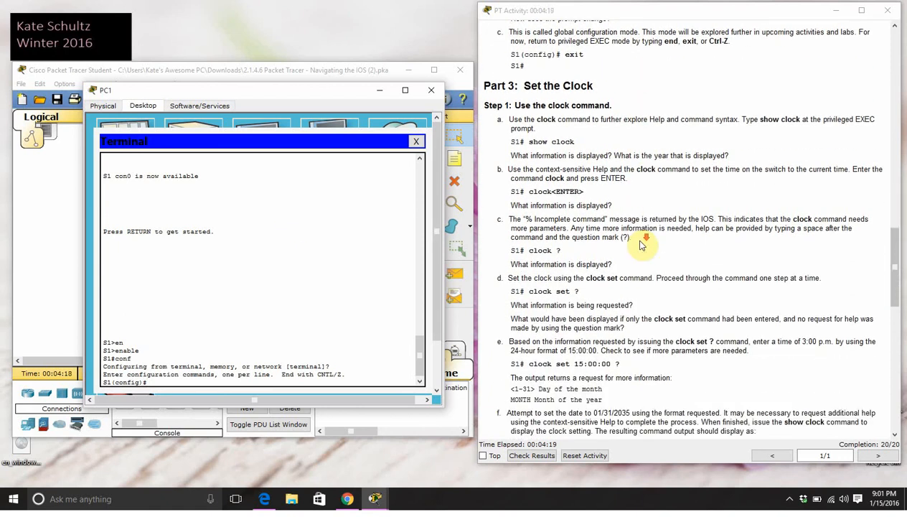
pyautogui.scroll(-1, 641, 245)
pyautogui.scroll(1, 641, 245)
pyautogui.write('exit')
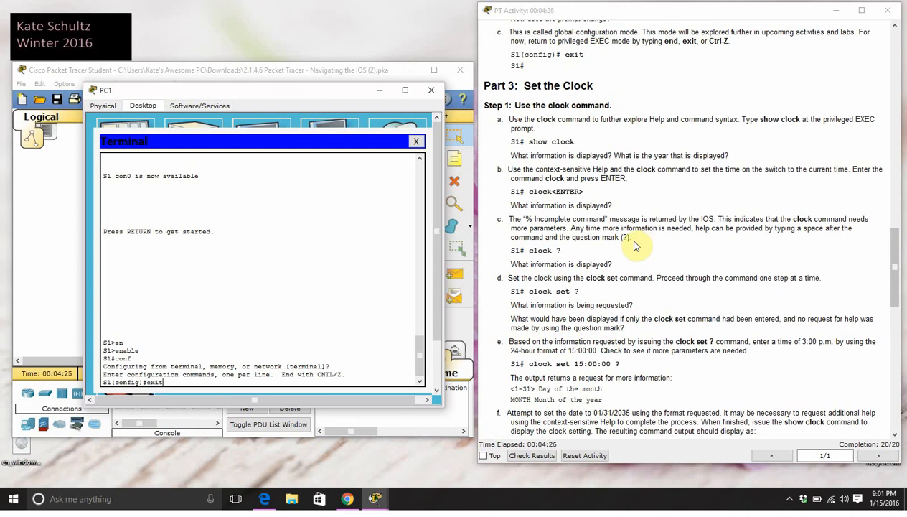
pyautogui.press('Return')
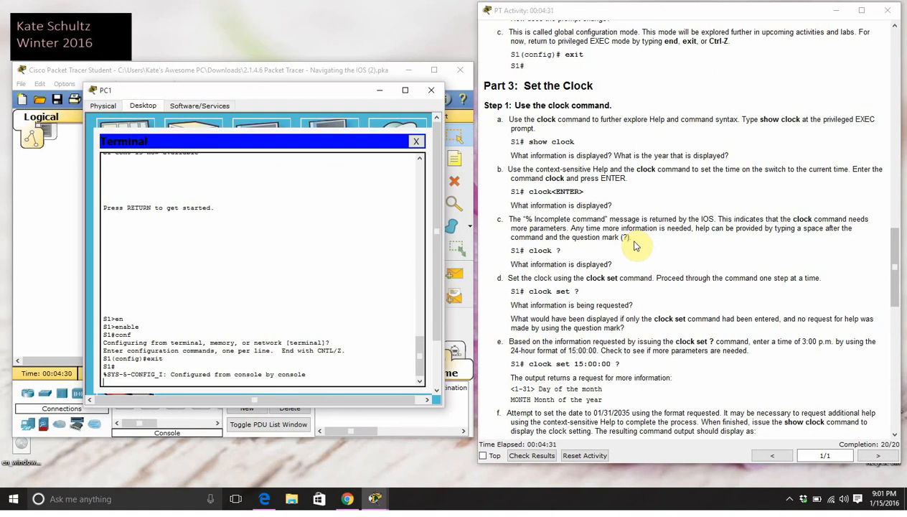
pyautogui.write('show clock')
pyautogui.press('Return')
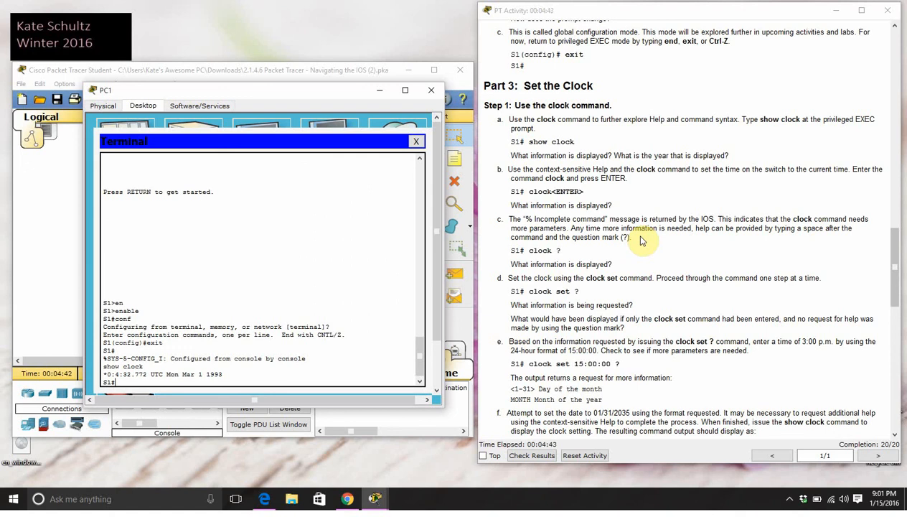
# - Run the clock command without parameters on S1, then request help with clock? and clock ?
pyautogui.write('clock')
pyautogui.press('Return')
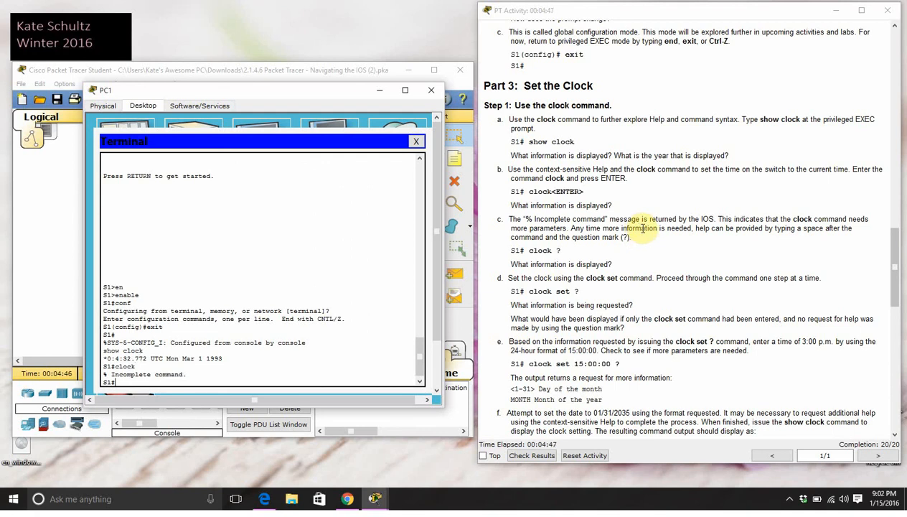
pyautogui.write('clock?')
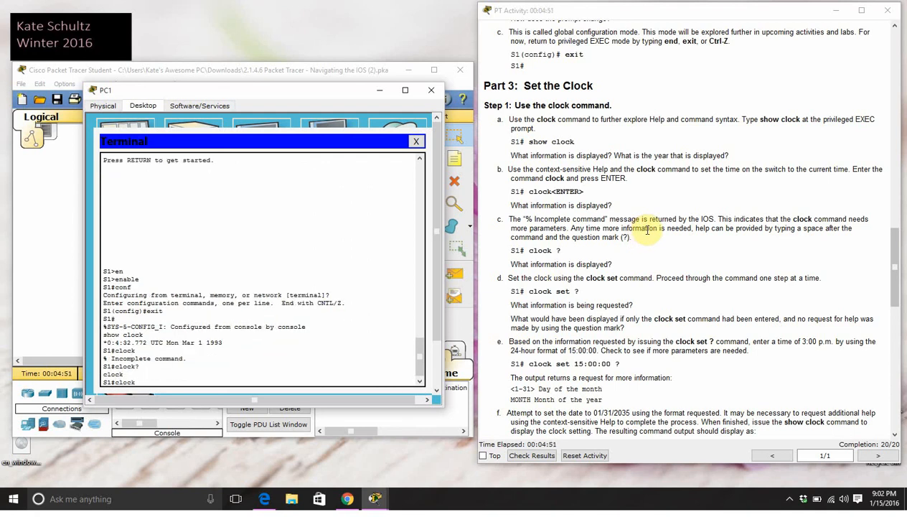
pyautogui.write(' ?')
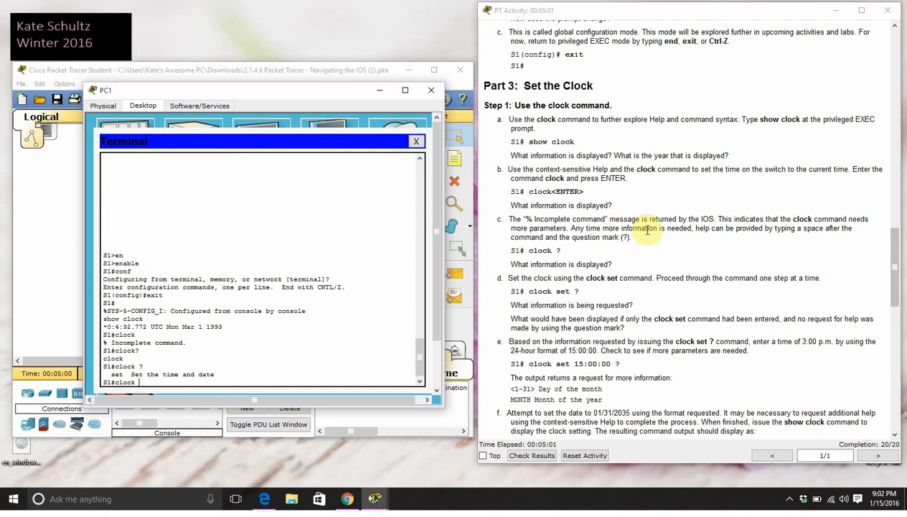
# - Clear the duplicate clock text and request the next required parameter with clock set ?
pyautogui.write('clock')
pyautogui.press('BackSpace')
pyautogui.press('BackSpace')
pyautogui.press('BackSpace')
pyautogui.press('BackSpace')
pyautogui.press('BackSpace')
pyautogui.write('set ?')
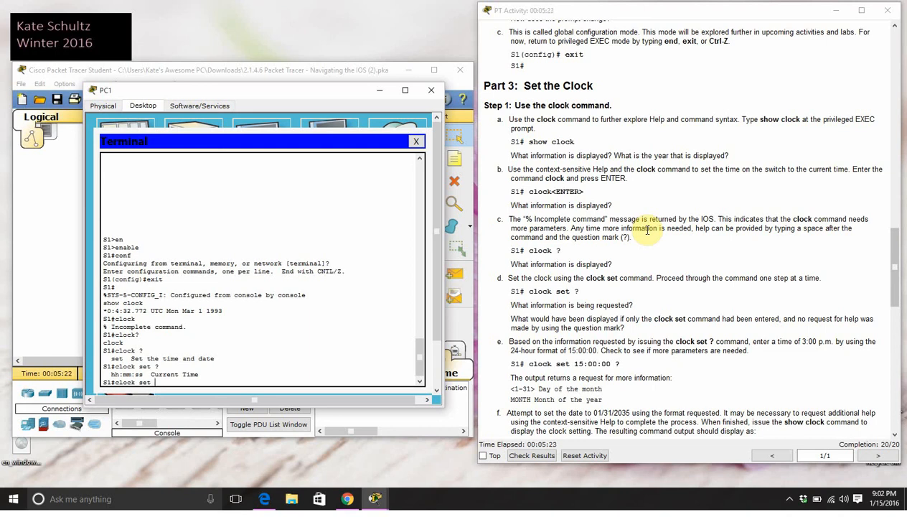
# - Consult the activity's time-setting instructions and request the remaining parameters with clock set 15:00:00 ?
pyautogui.click(622, 366)
pyautogui.scroll(-3, 610, 291)
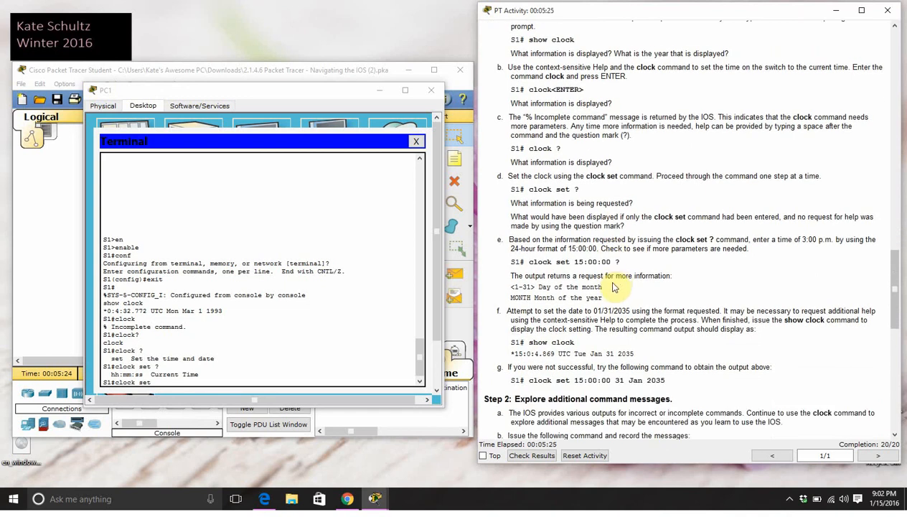
pyautogui.scroll(-1, 599, 264)
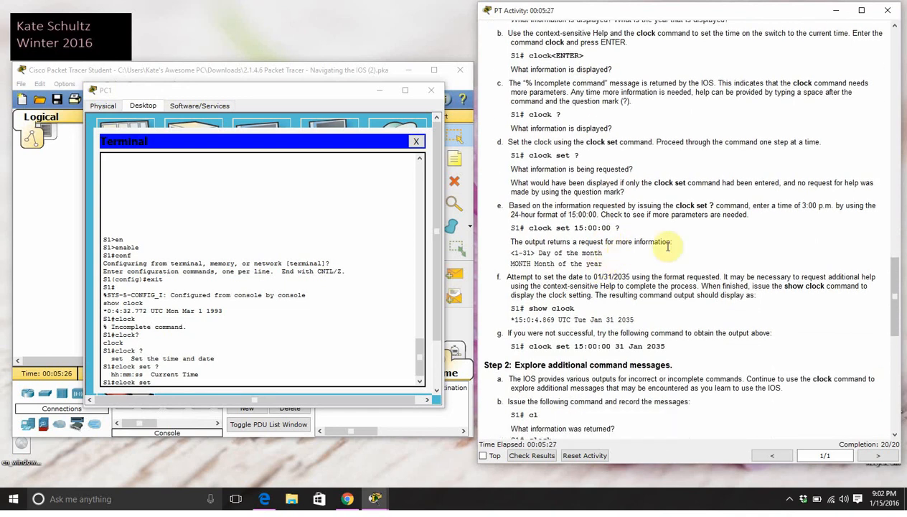
pyautogui.click(256, 381)
pyautogui.write('1')
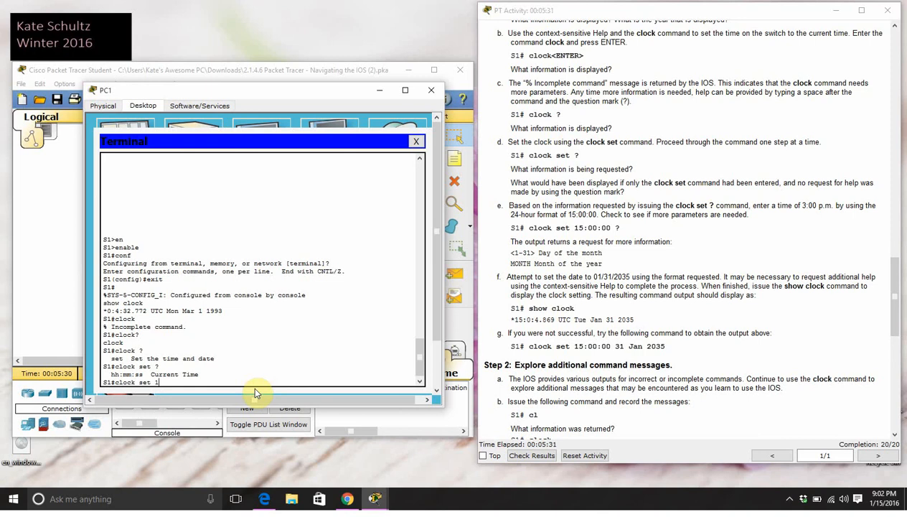
pyautogui.write('5:00:00')
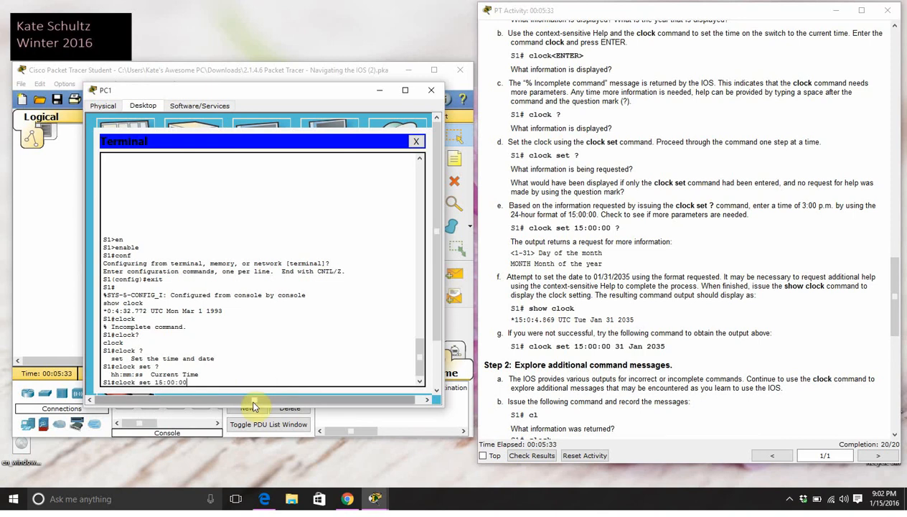
pyautogui.write(' ?')
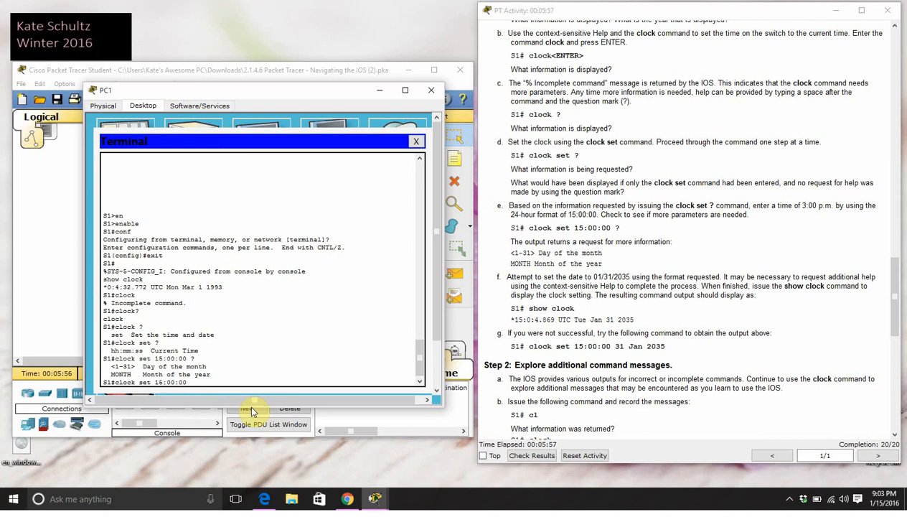
# - Try to set the clock with clock set 15:00:00 31 January, leaving out the year
pyautogui.write('31 January')
pyautogui.press('Return')
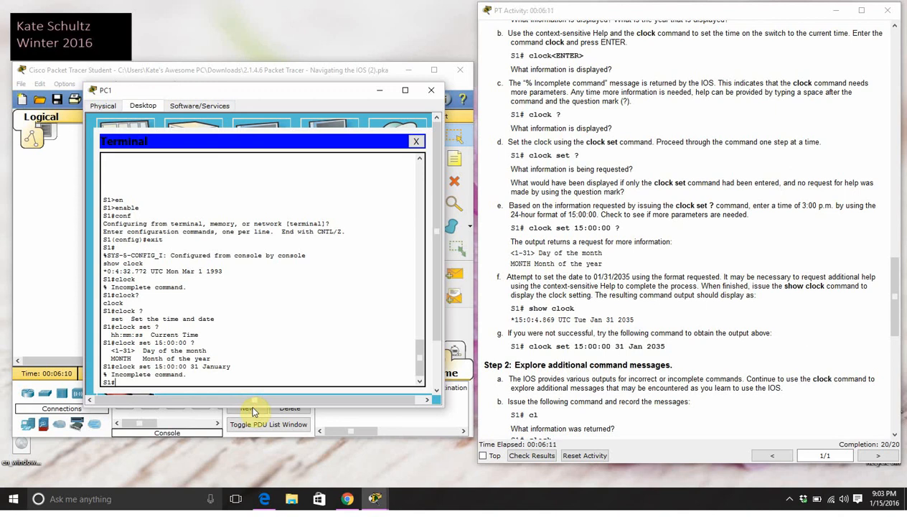
# - Set the switch's clock with clock set 15:00:00 31 Jan 2035 and check it with show clock
pyautogui.write('clock se')
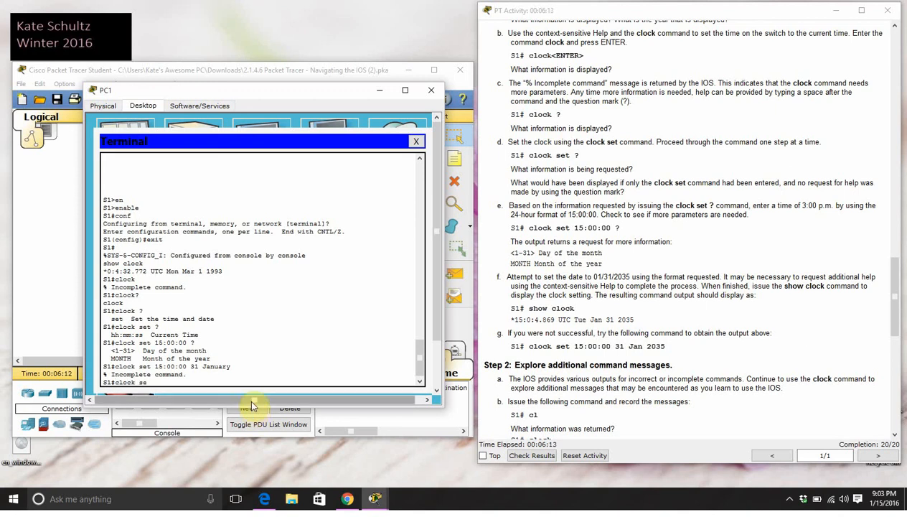
pyautogui.write('t 15:00:00')
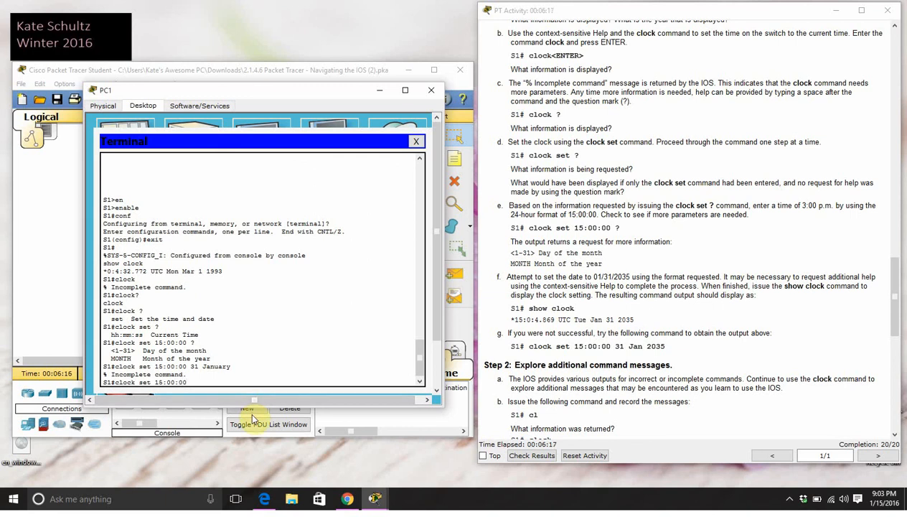
pyautogui.write(' 31 Jan 2034')
pyautogui.press('BackSpace')
pyautogui.write('5')
pyautogui.press('Return')
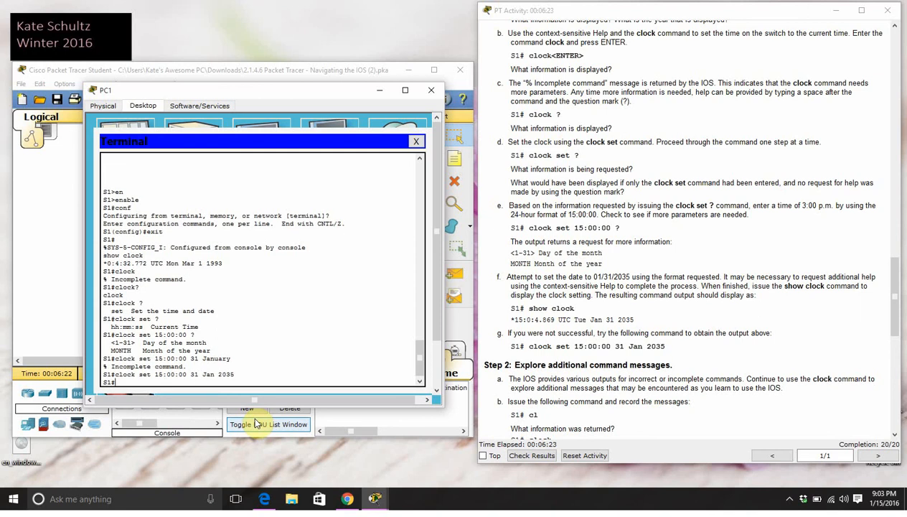
pyautogui.write('show clock')
pyautogui.press('Return')
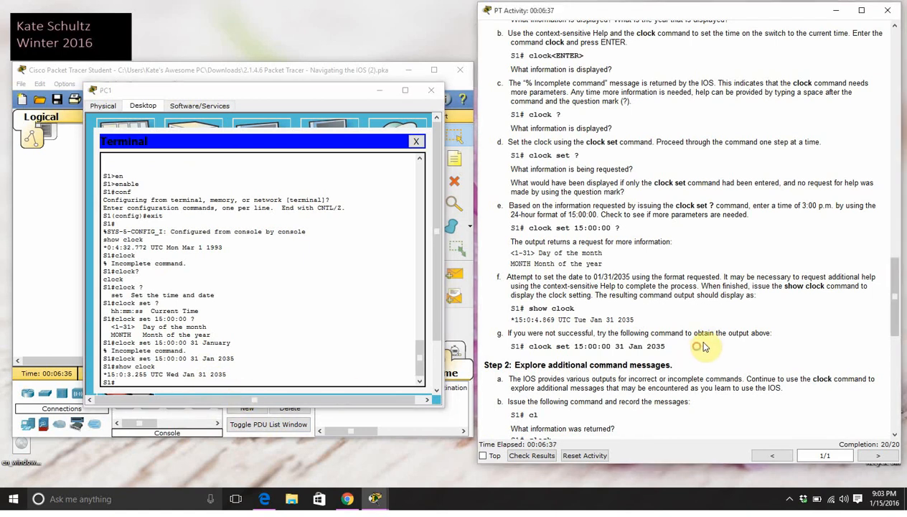
# - Following Step 2 of the activity, run cl and then clock on S1 to examine the messages returned
pyautogui.scroll(-5, 697, 346)
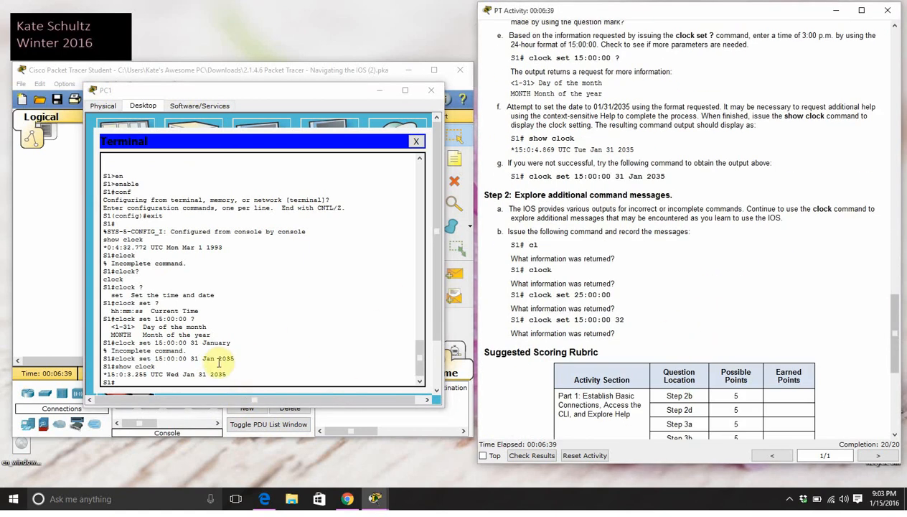
pyautogui.click(188, 374)
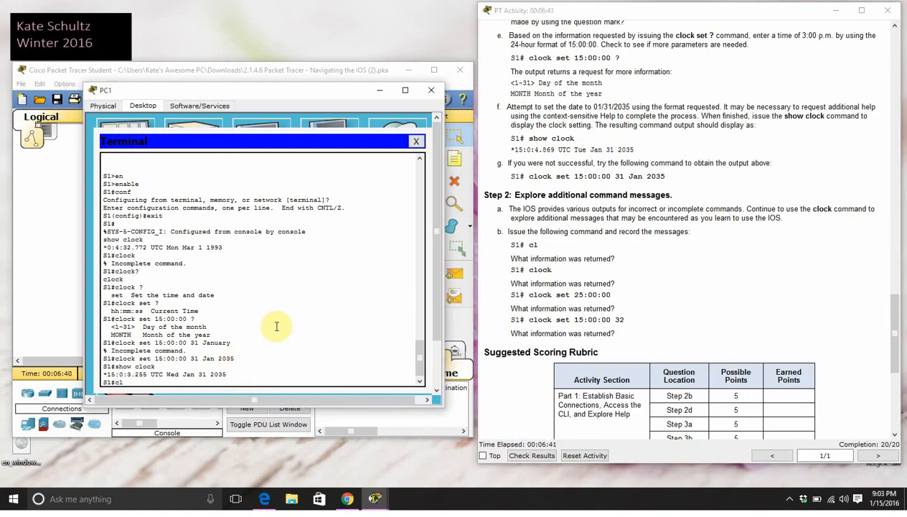
pyautogui.write('cl')
pyautogui.press('Return')
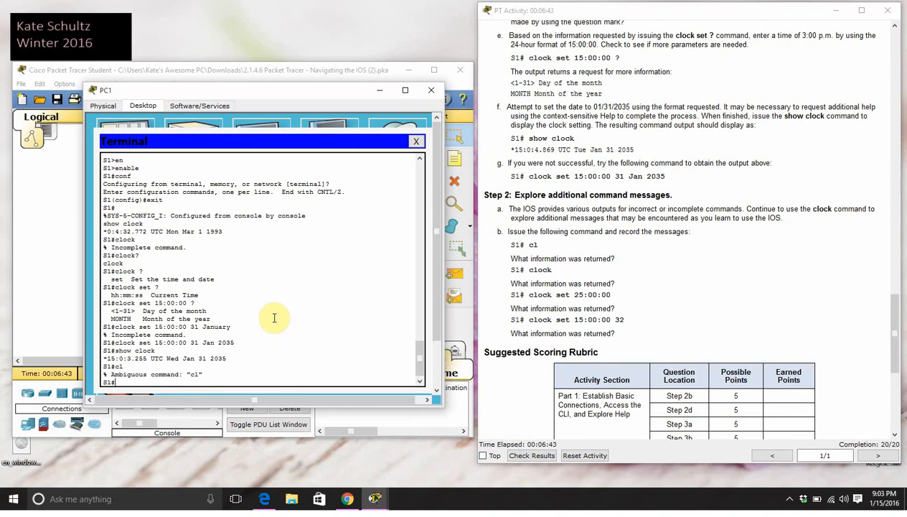
pyautogui.write('clock')
pyautogui.press('Return')
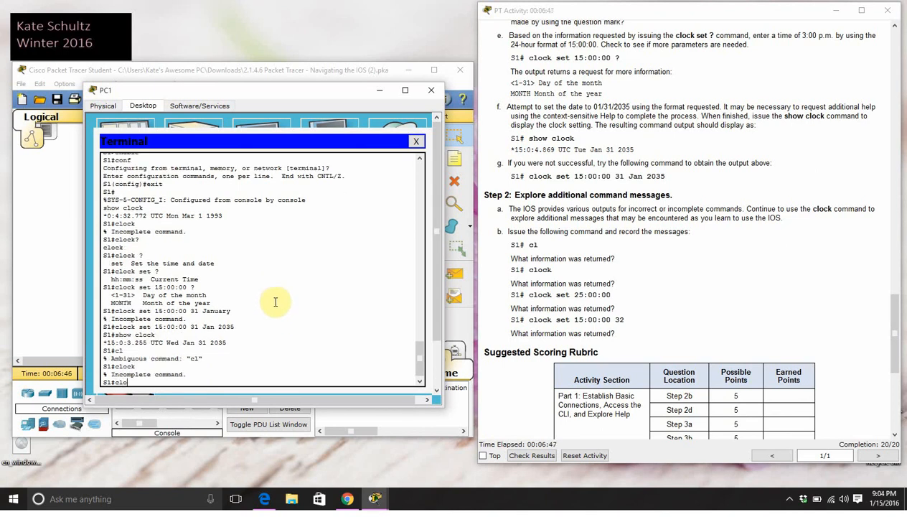
# - Try the invalid values clock set 25:00:00 and clock set 15:00:00 32 to examine the messages returned
pyautogui.write('clock set 25:00:00')
pyautogui.press('Return')
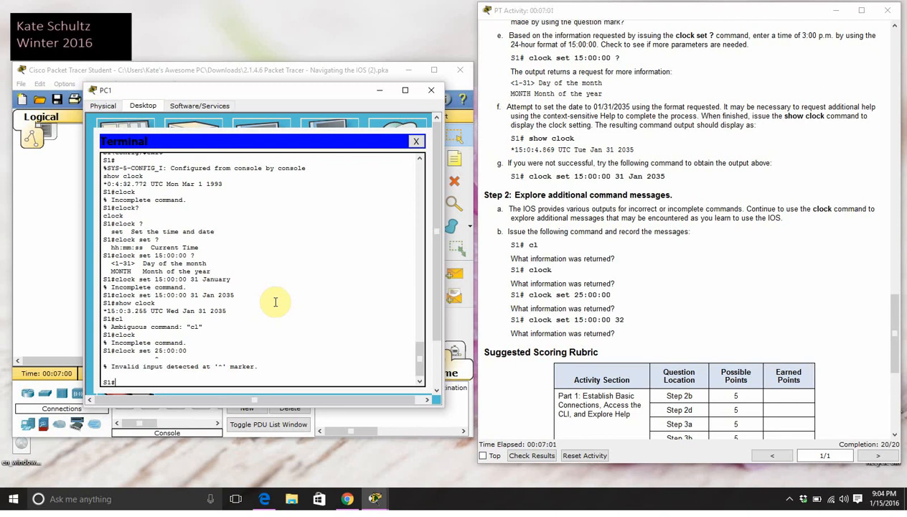
pyautogui.write('clock set 15:00:00 32')
pyautogui.press('Return')
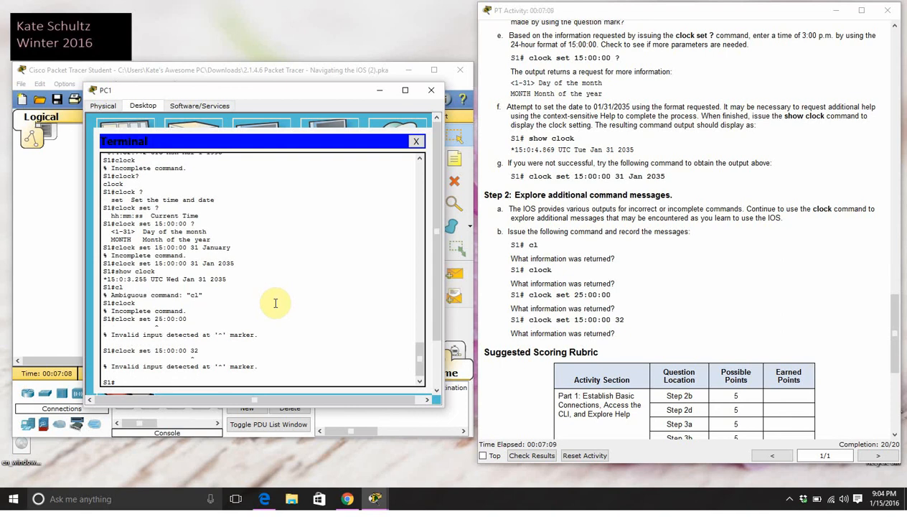